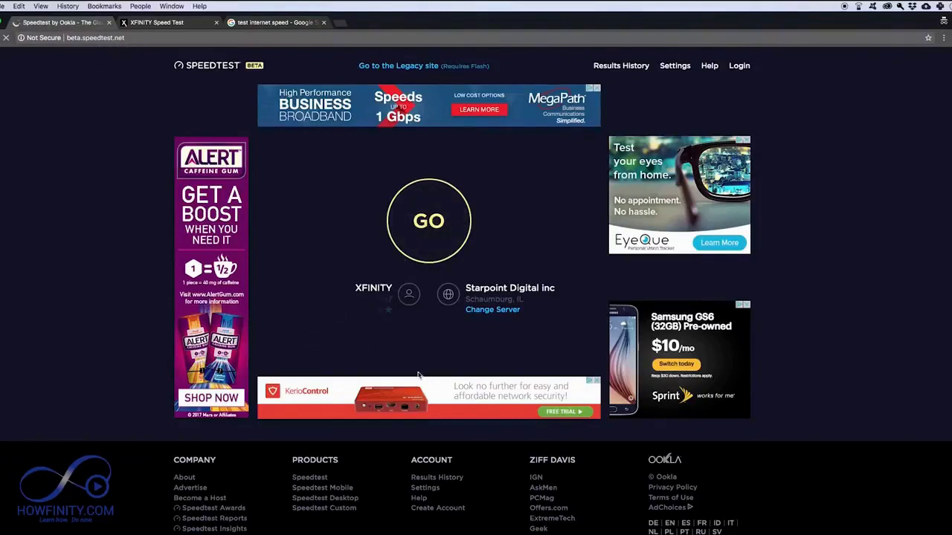
Start an internet speed test against the Starpoint Digital inc server
click(427, 236)
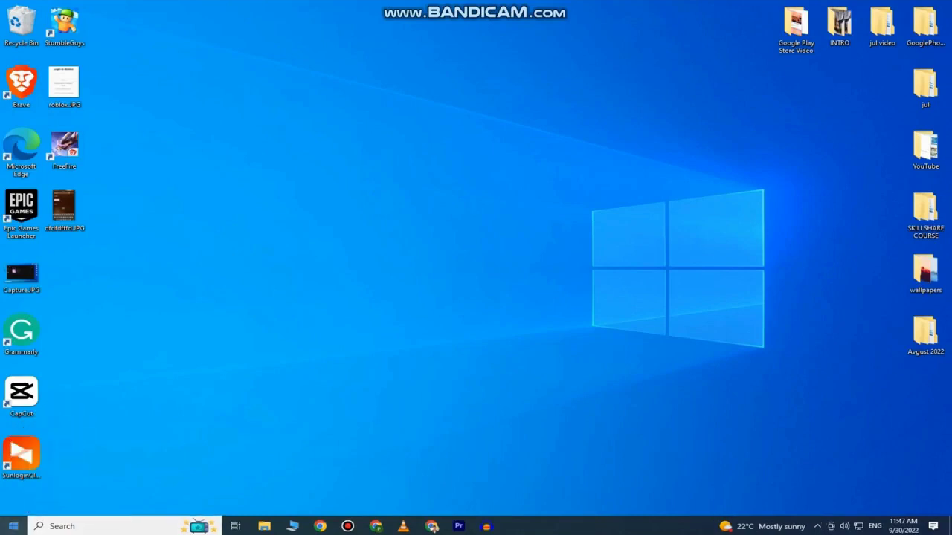
Open the About page in the System section of Windows Settings
key(super)
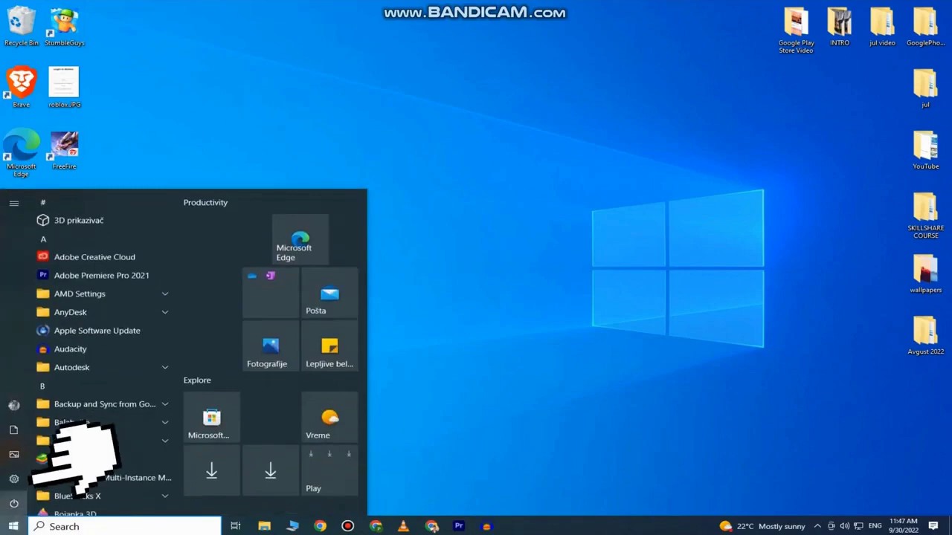
click(13, 479)
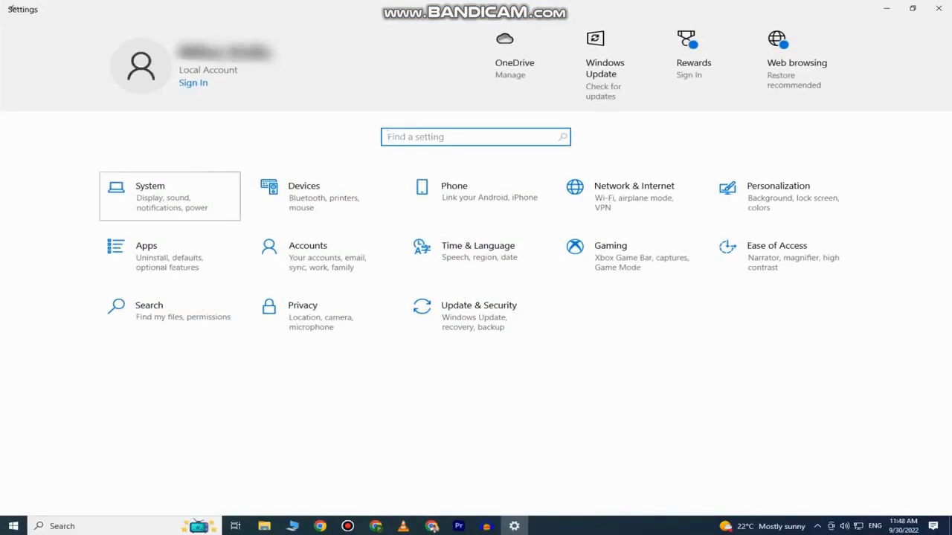
click(169, 196)
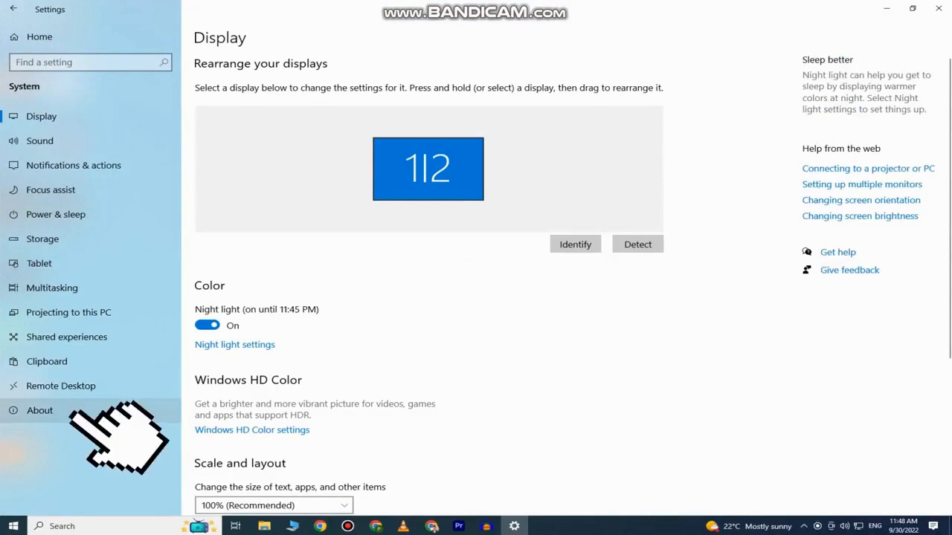
click(134, 410)
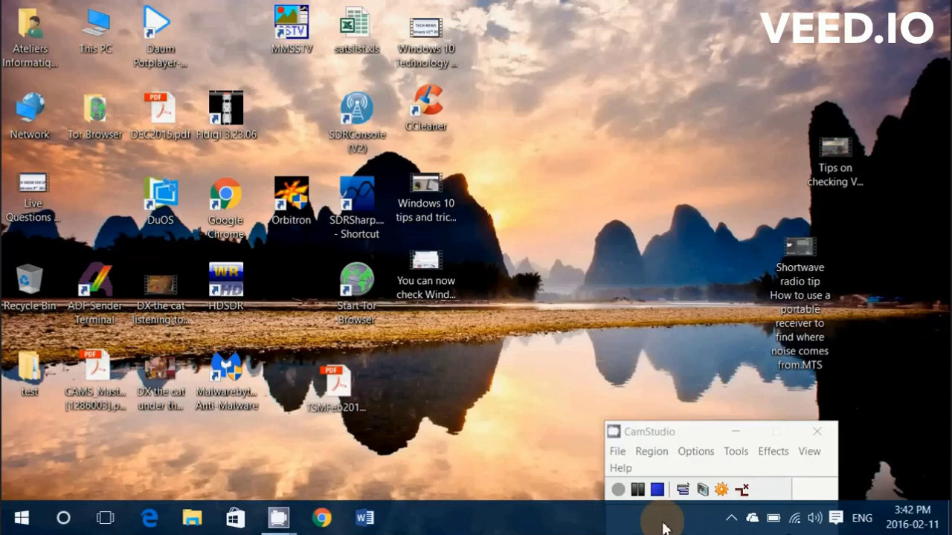
Open Microsoft Edge and select the web address for editing
click(150, 518)
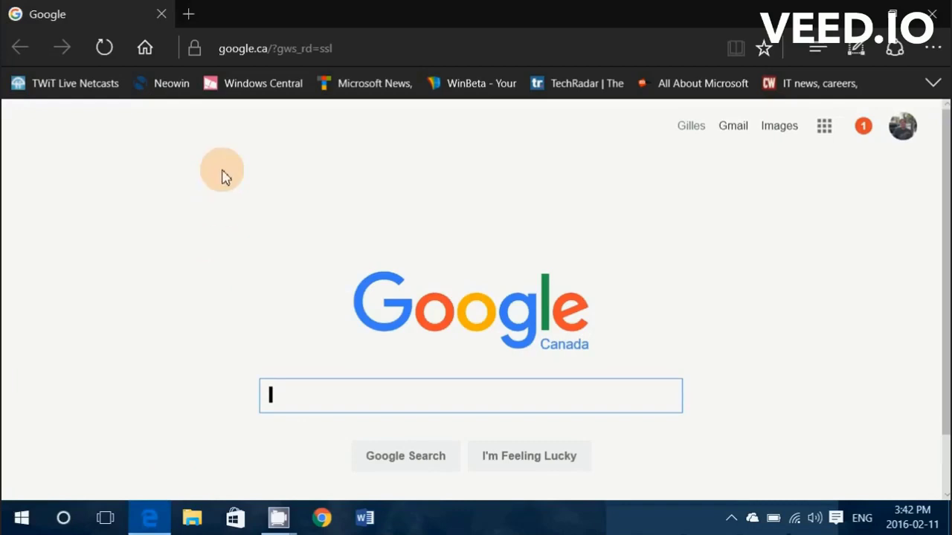
click(297, 49)
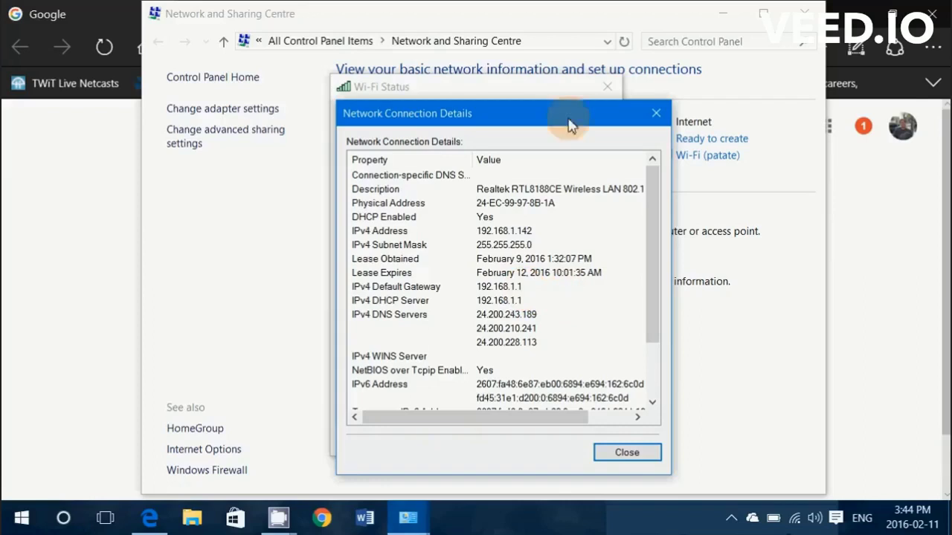
Close the Network Connection Details, Wi-Fi Status and Network and Sharing Centre windows
click(656, 113)
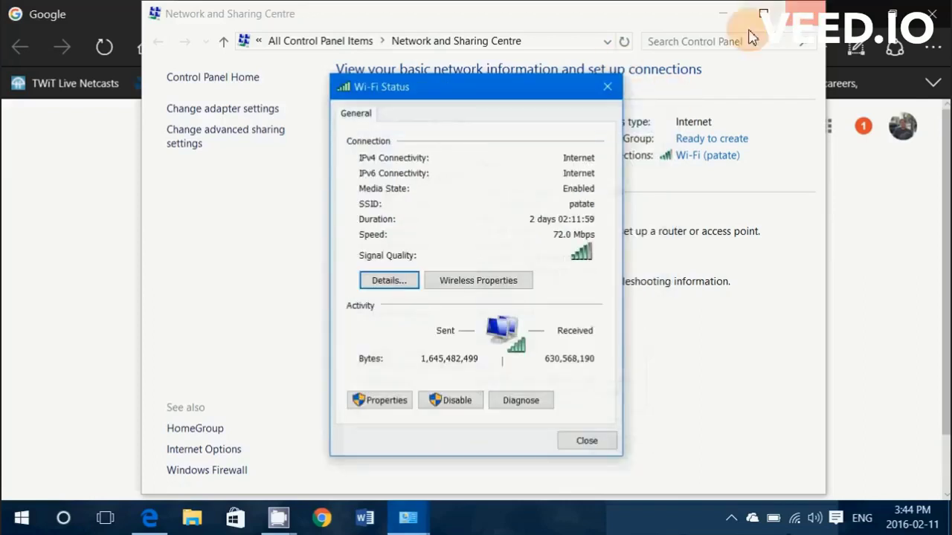
click(608, 87)
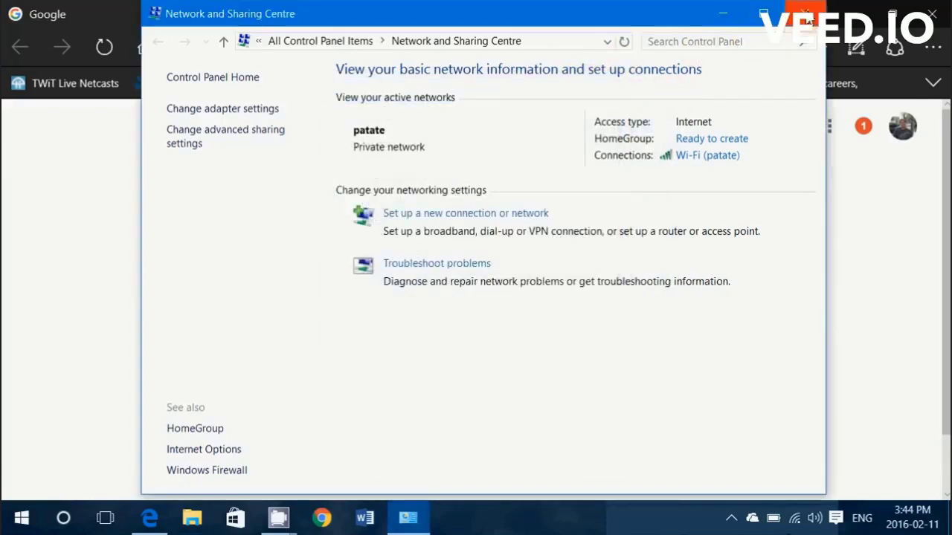
click(805, 13)
Load the router's address 192.168.1.1 in the browser
click(384, 48)
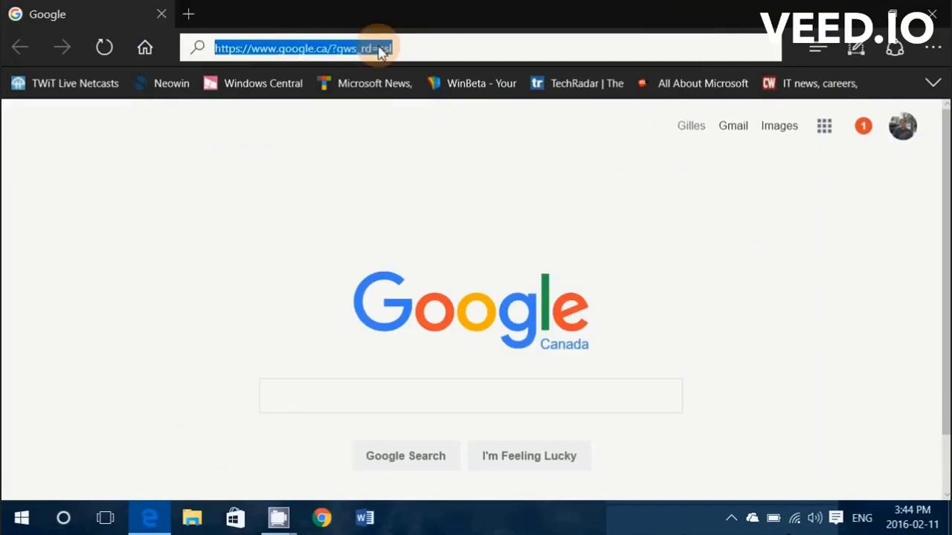
text(192.168.1)
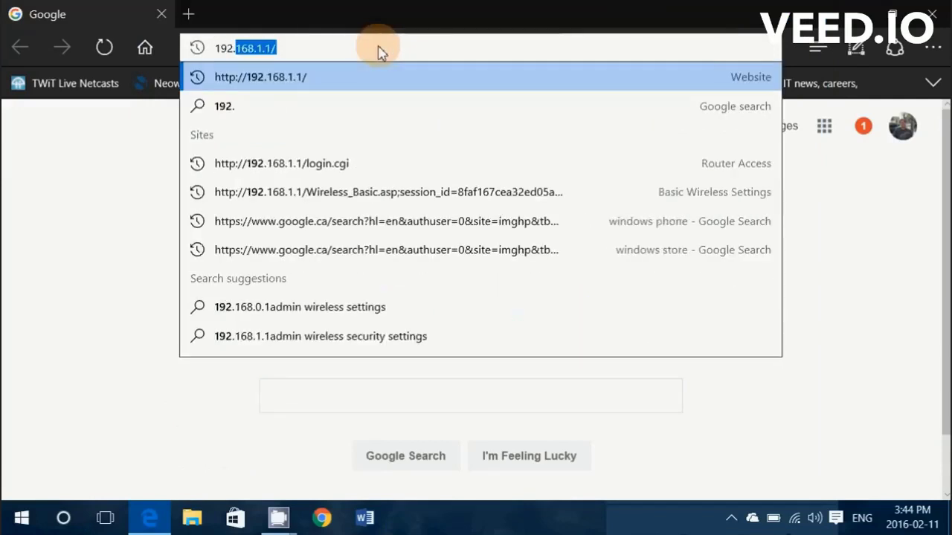
text(.1)
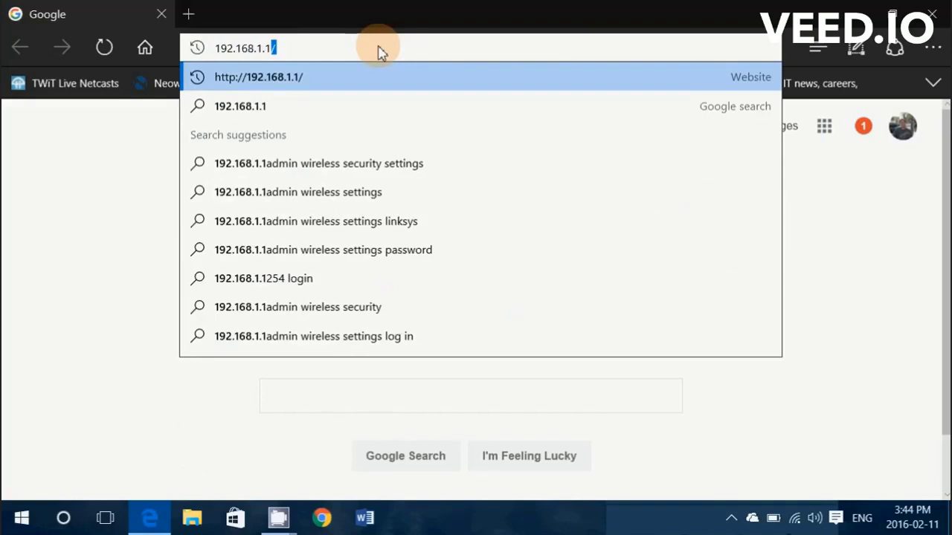
key(Return)
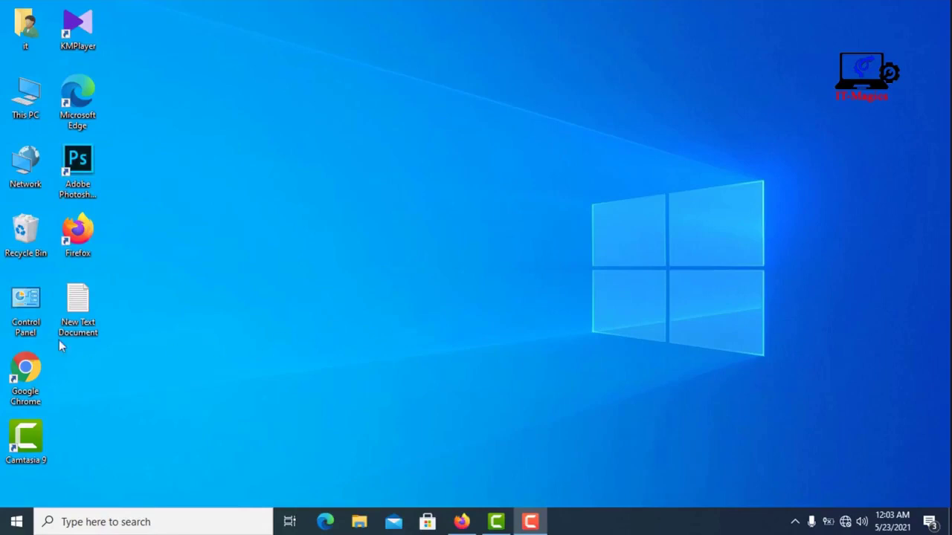
Search Windows for "control" and open Control Panel
click(70, 522)
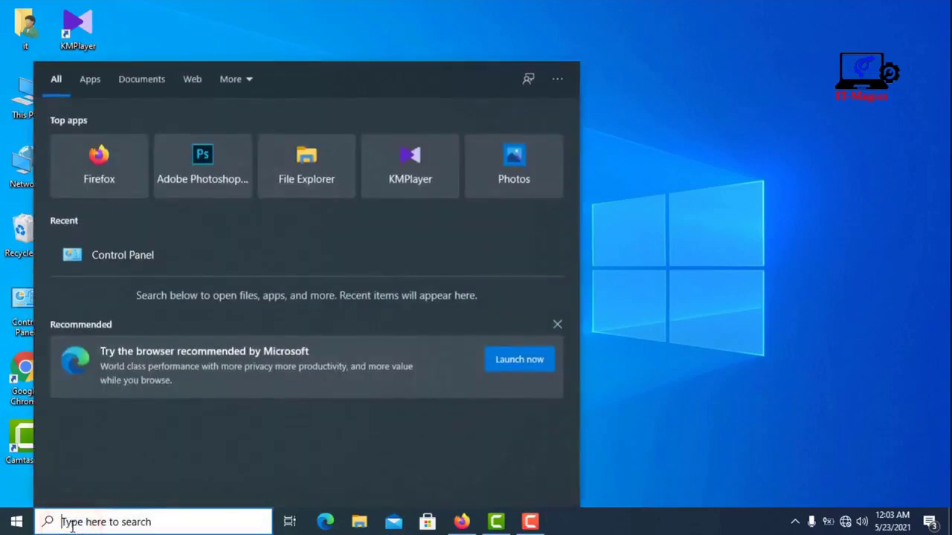
text(con)
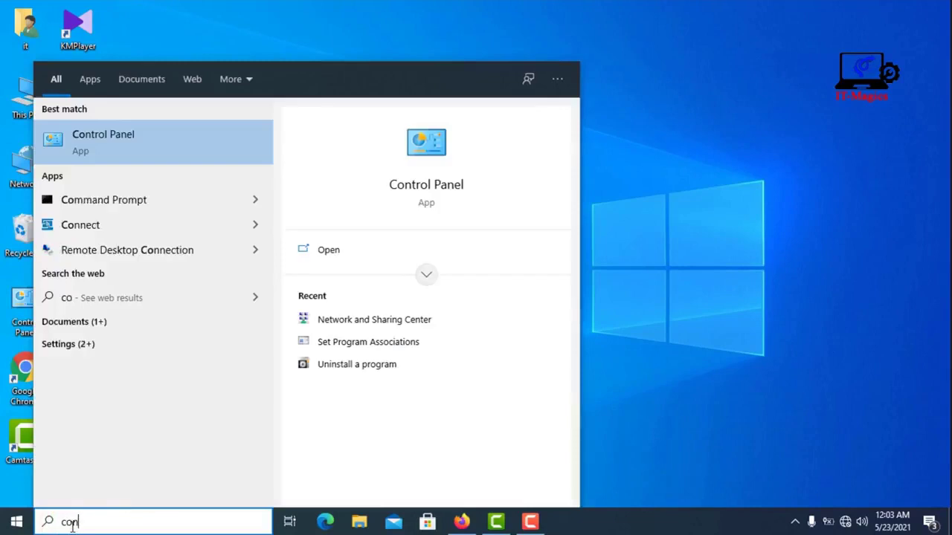
text(trol)
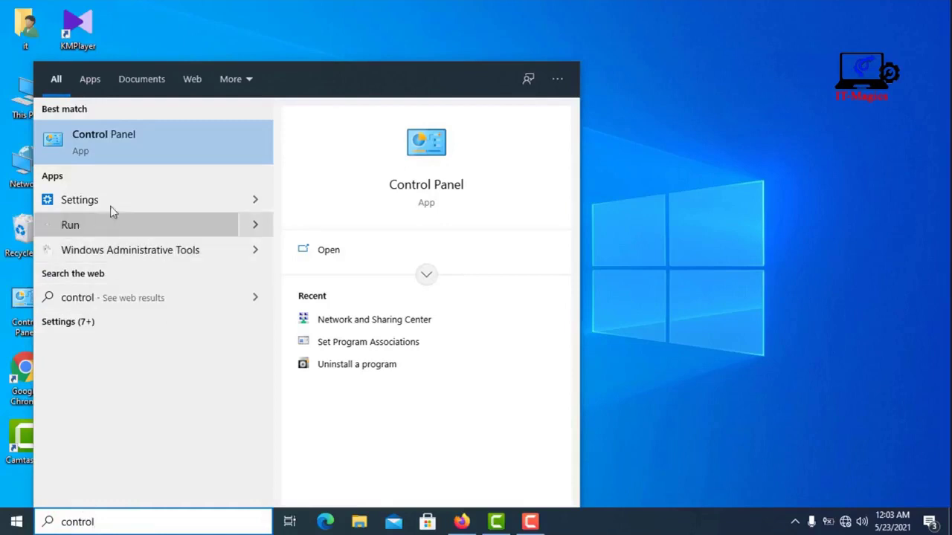
click(111, 138)
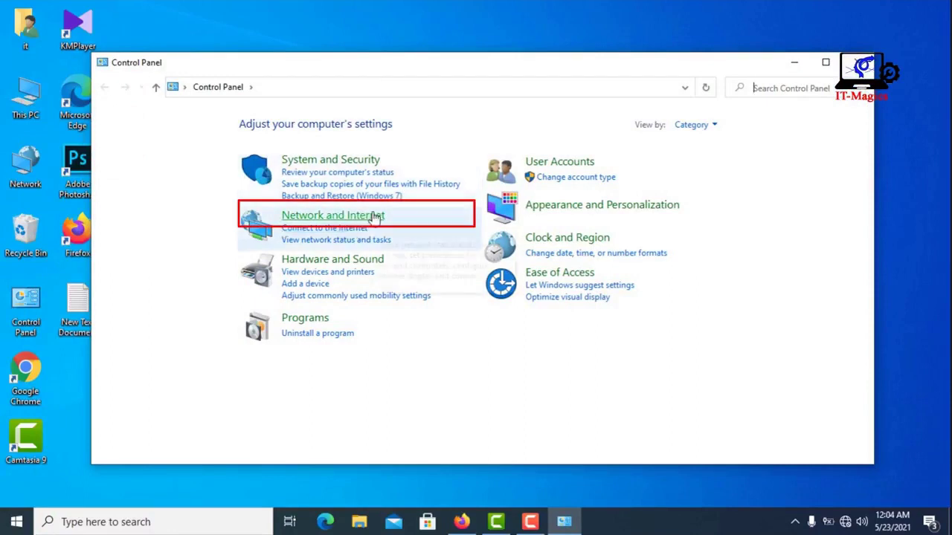
Go through Network and Internet to the Network and Sharing Center and open its adapter settings
click(334, 221)
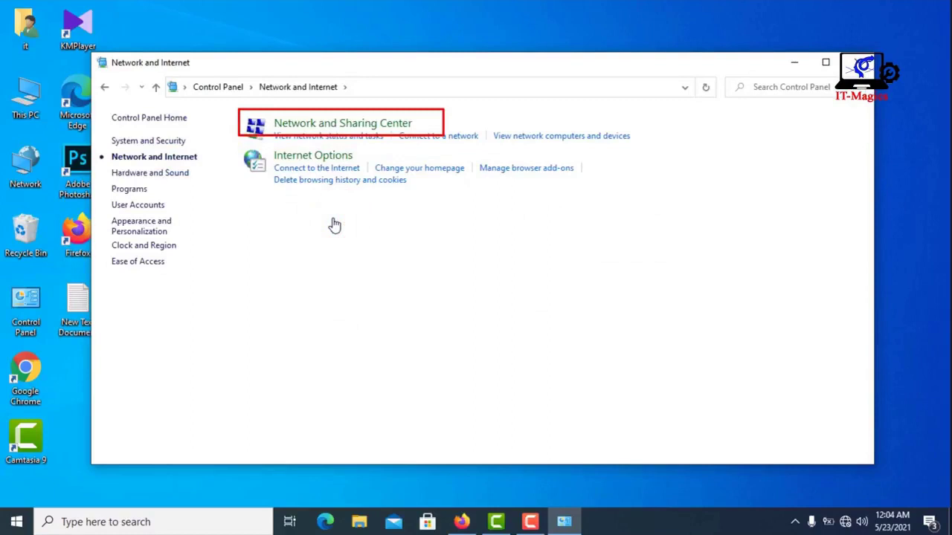
click(339, 131)
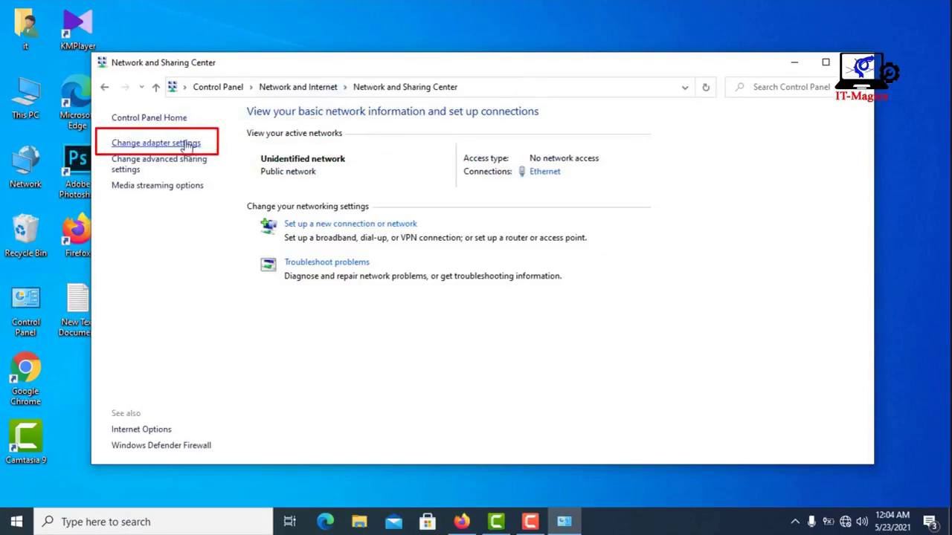
click(179, 145)
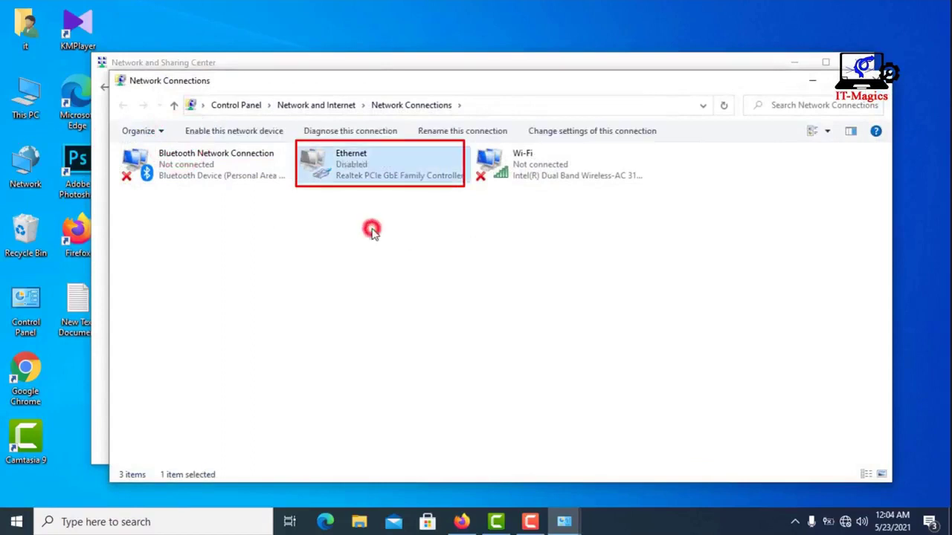
Enable the disabled Ethernet adapter in Network Connections
click(371, 232)
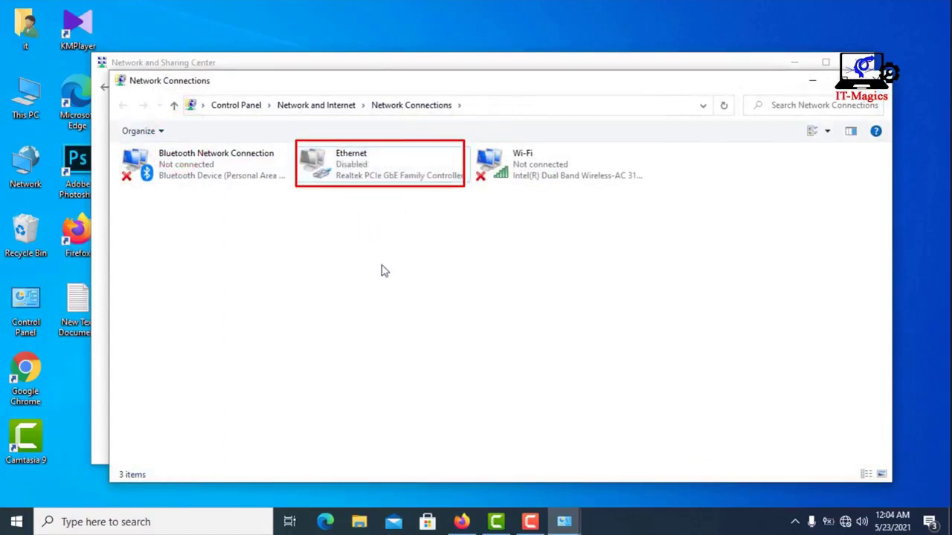
click(362, 163)
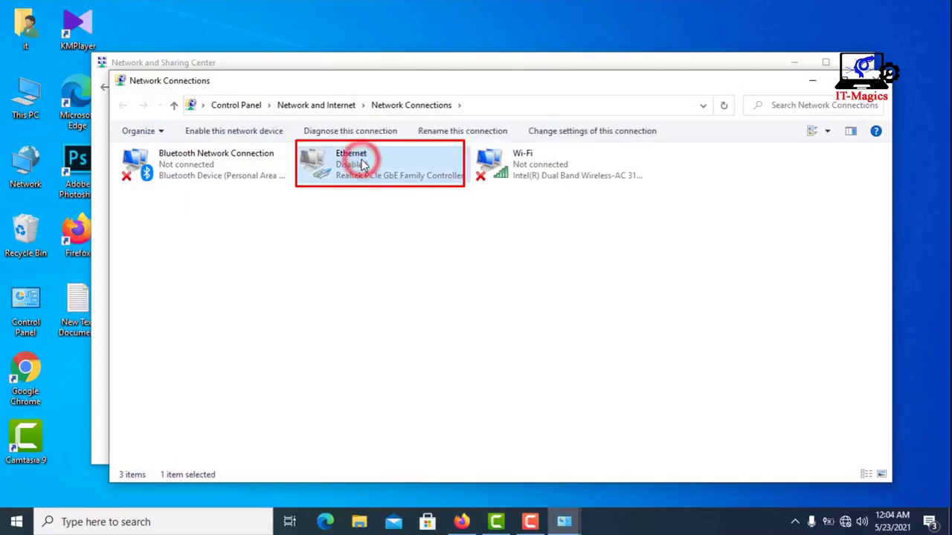
right_click(362, 160)
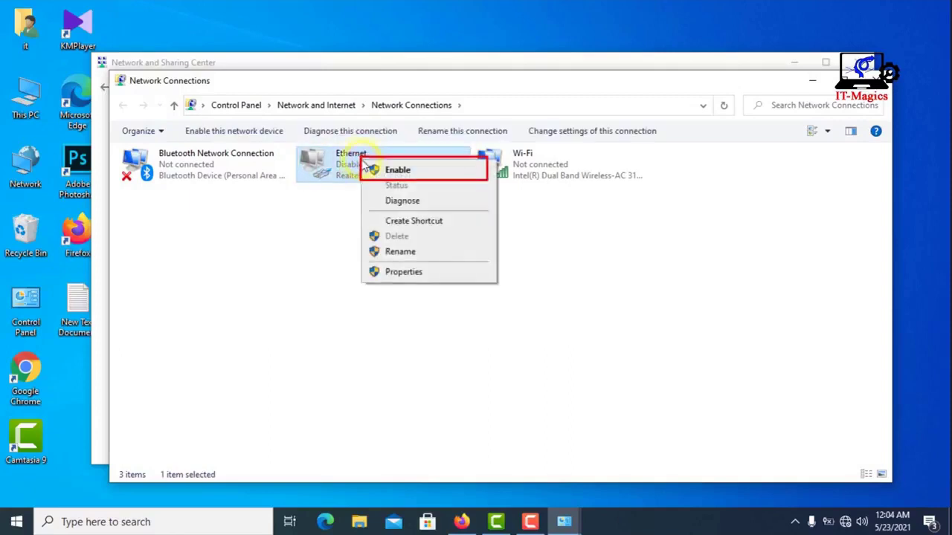
click(407, 174)
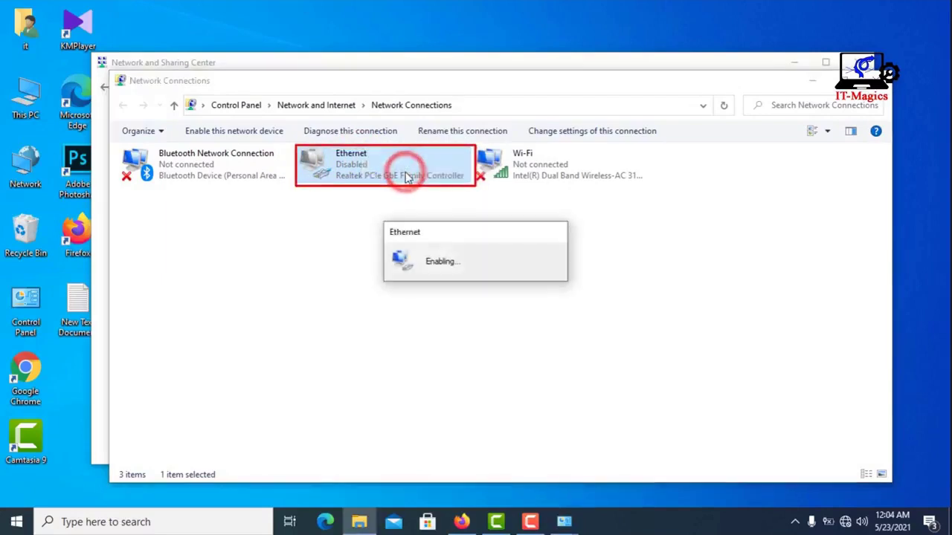
click(345, 224)
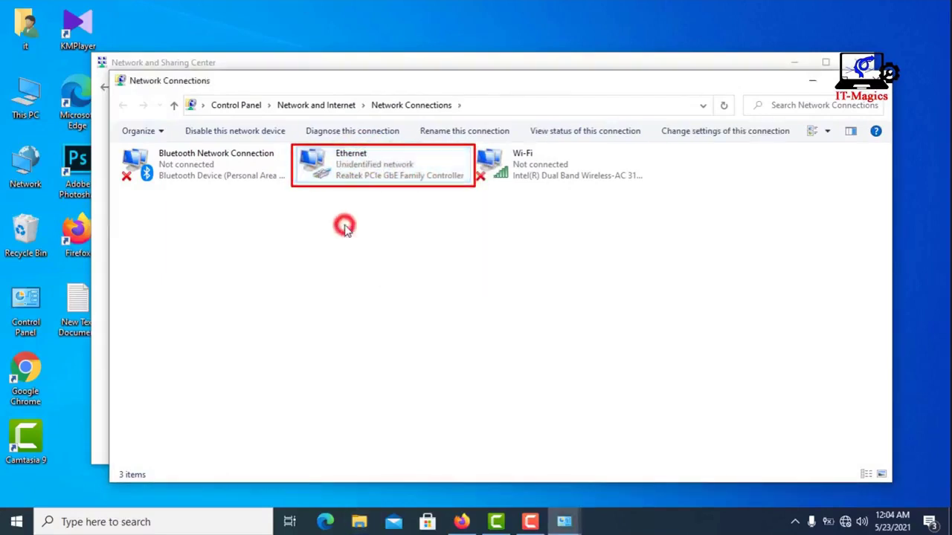
Turn on Internet Protocol Version 4 (TCP/IPv4) in the Ethernet adapter's properties and apply the change
right_click(368, 173)
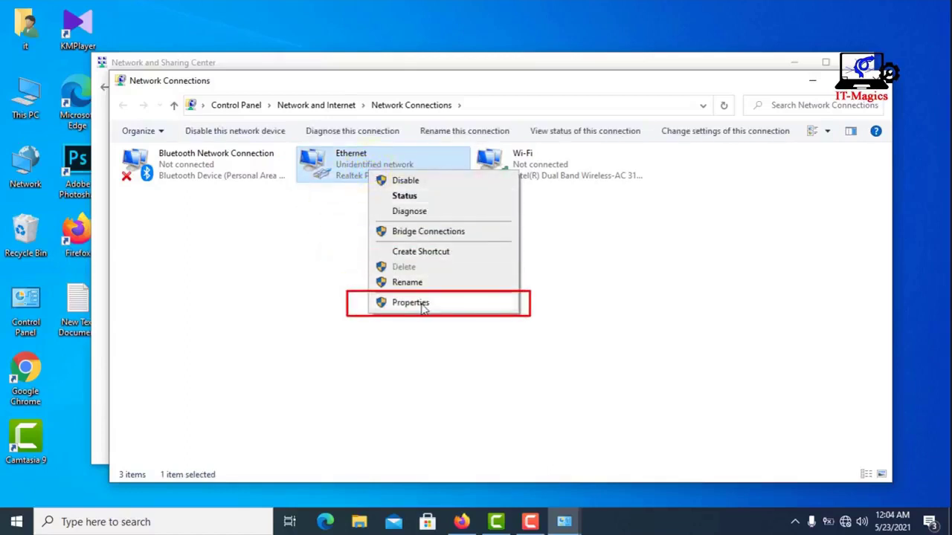
click(420, 305)
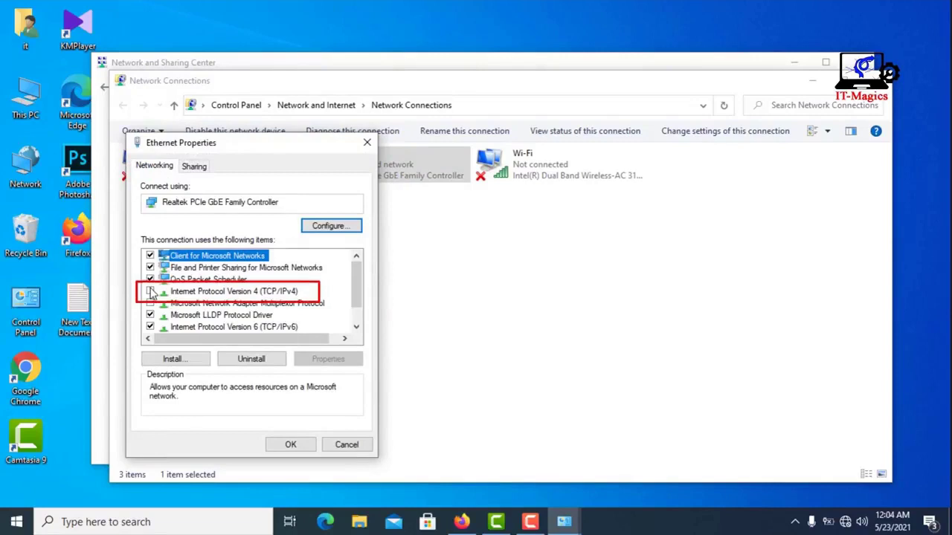
click(150, 291)
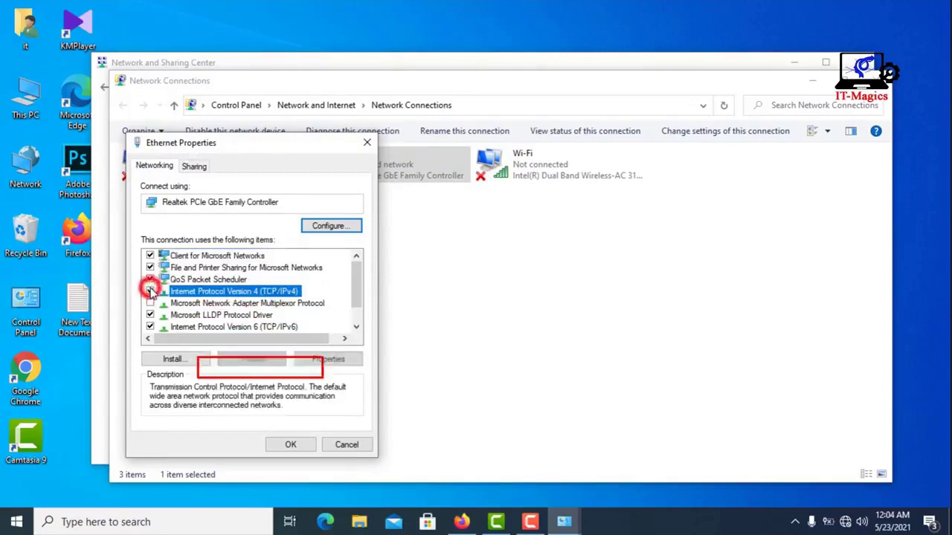
click(291, 445)
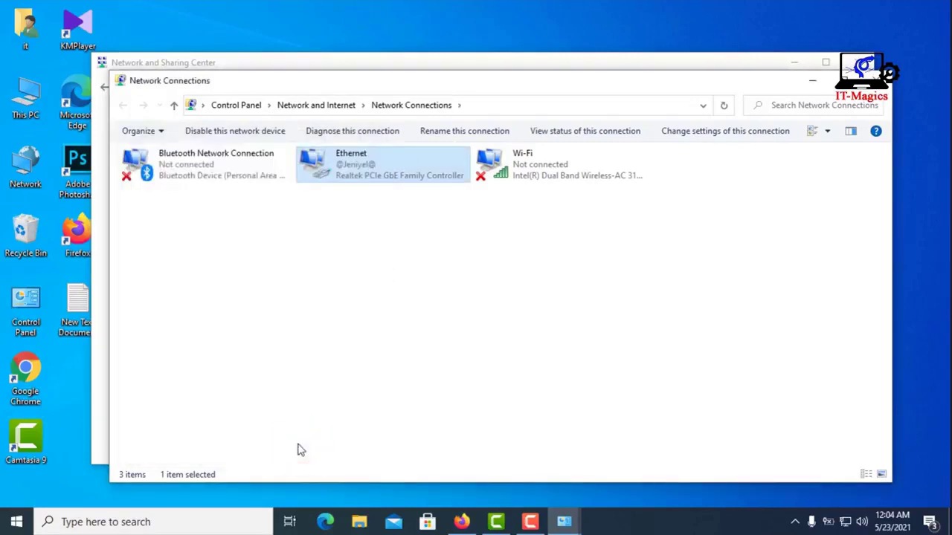
click(401, 201)
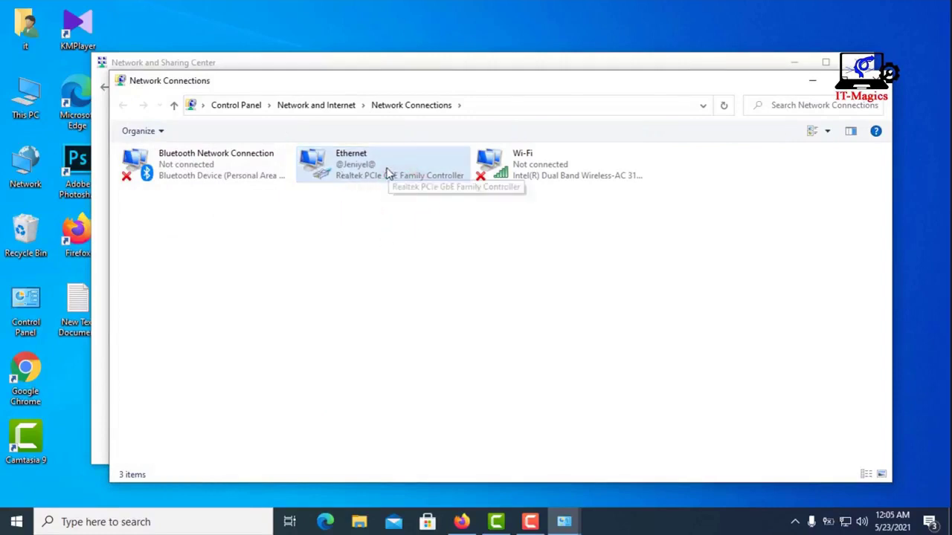